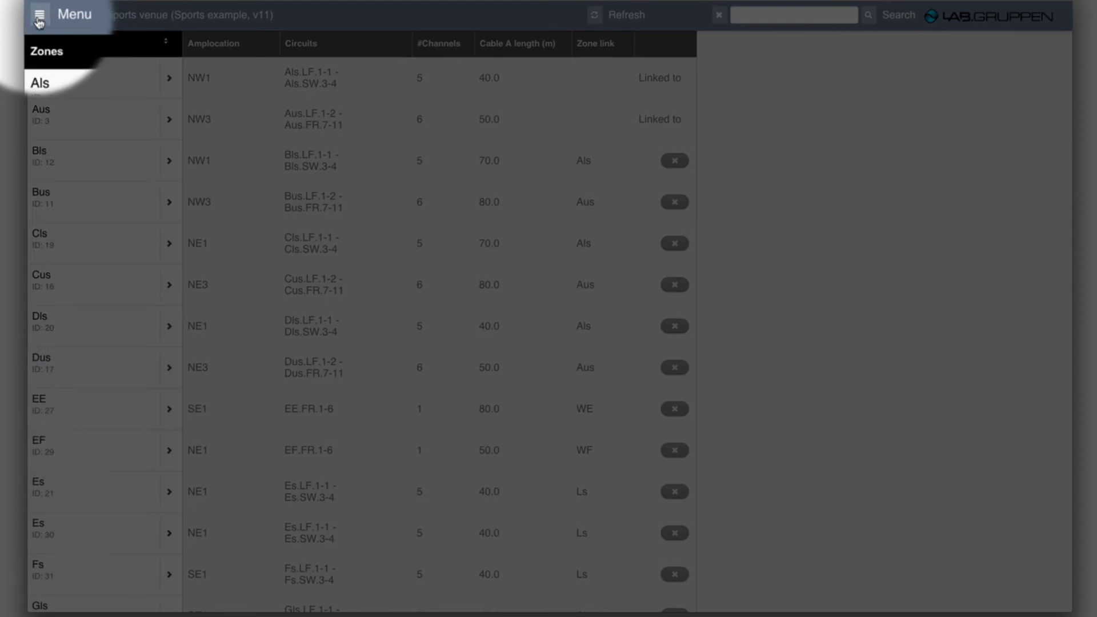
- Go to the Amp locations overview from the project menu
click(39, 15)
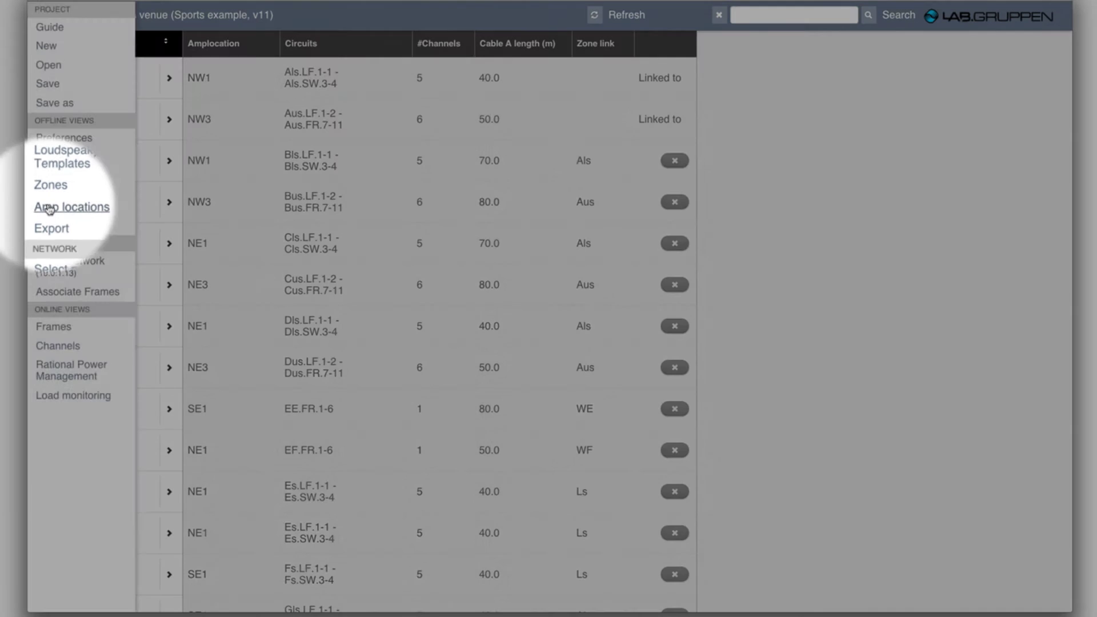
click(51, 210)
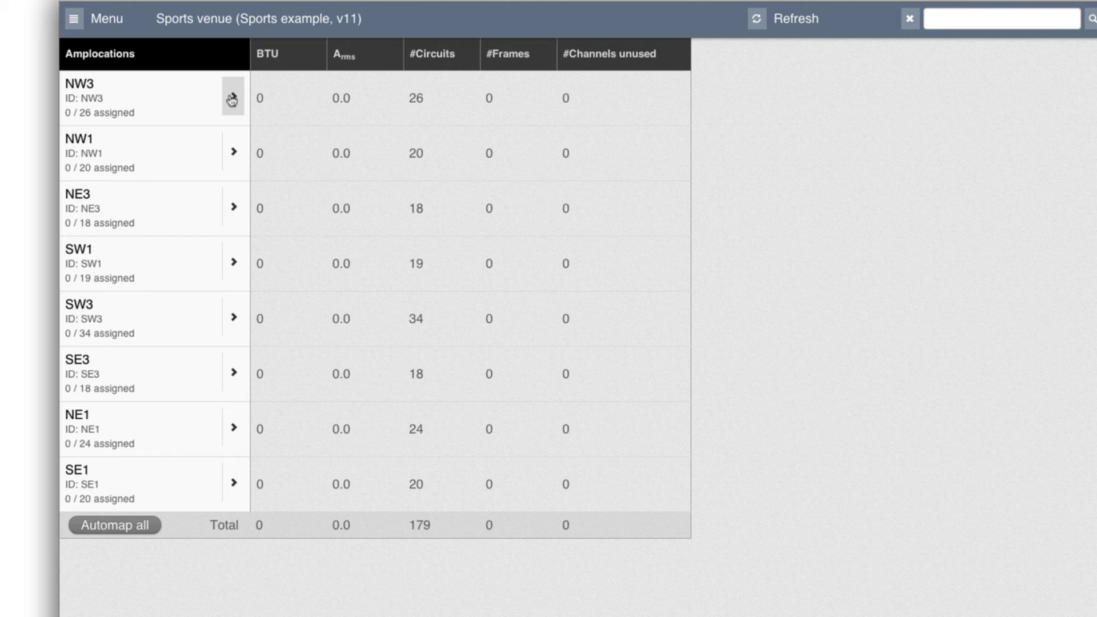
- Add a D 80:4T/Ta 120 V frame to NW3 and select its channel 1
click(232, 100)
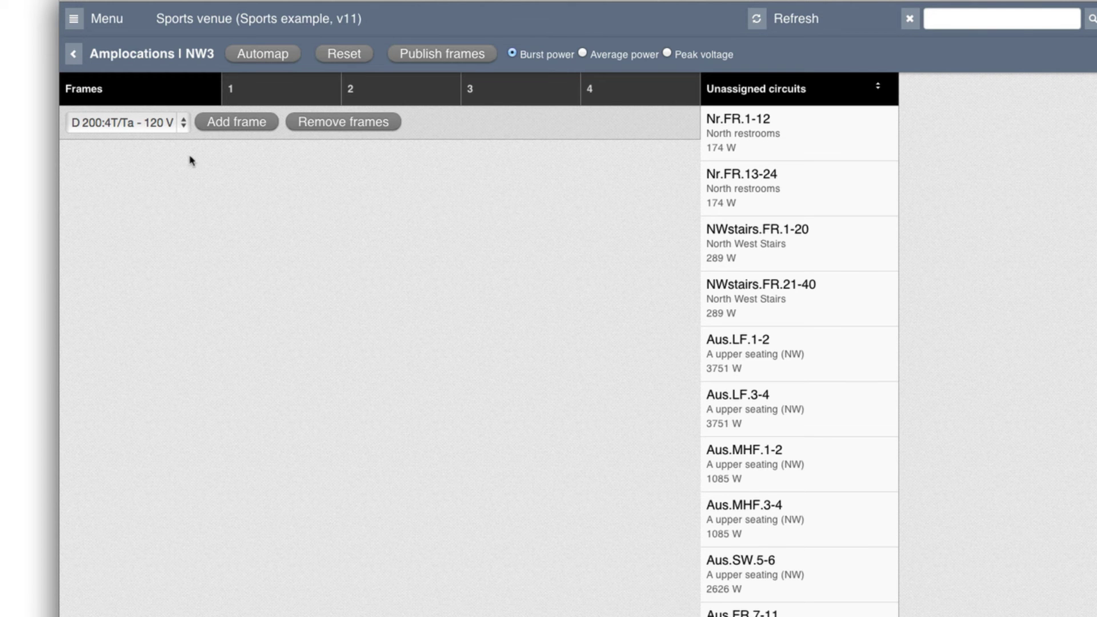
click(179, 122)
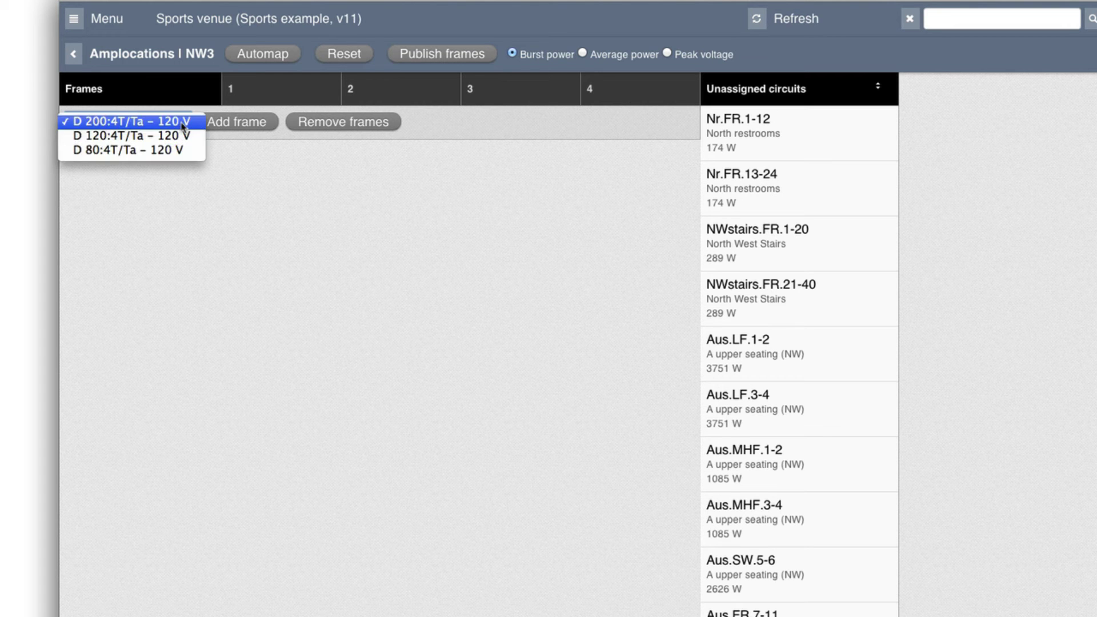
click(165, 152)
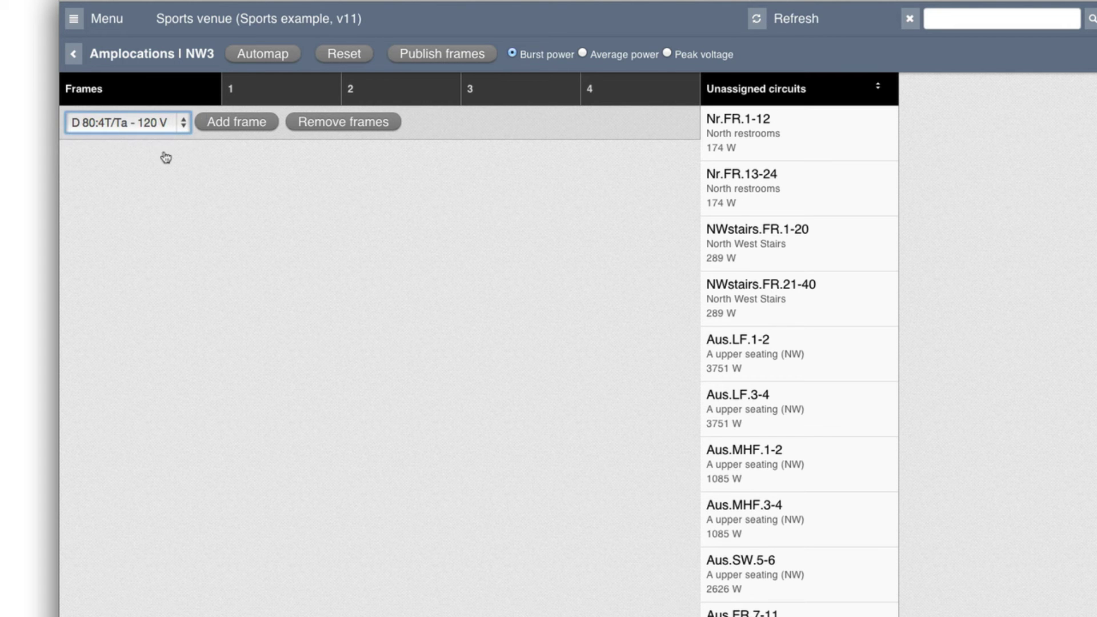
click(230, 127)
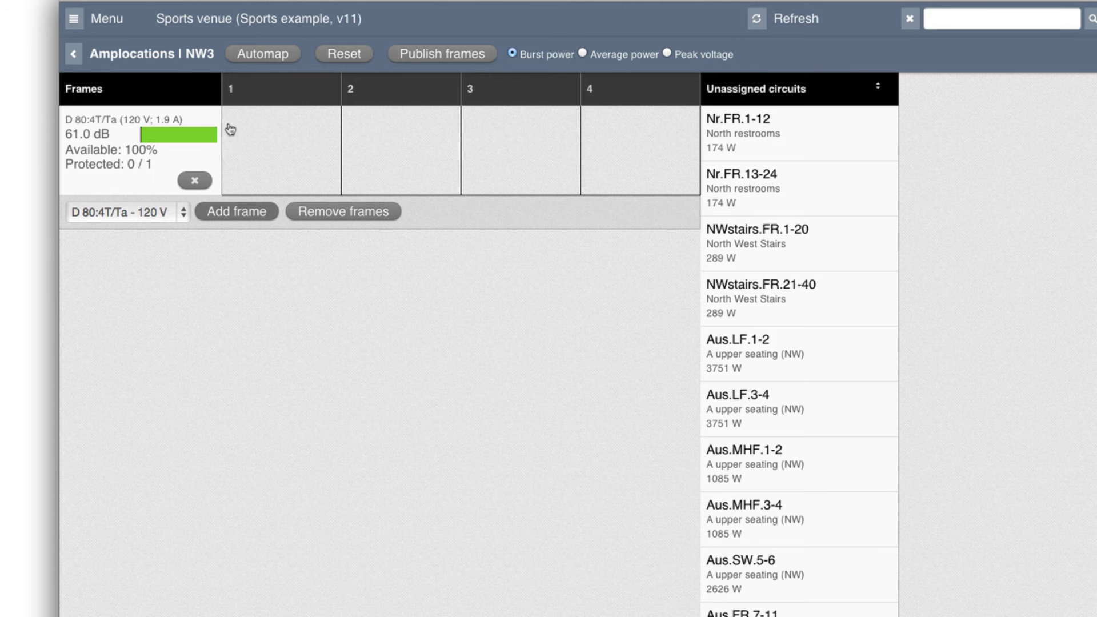
click(308, 168)
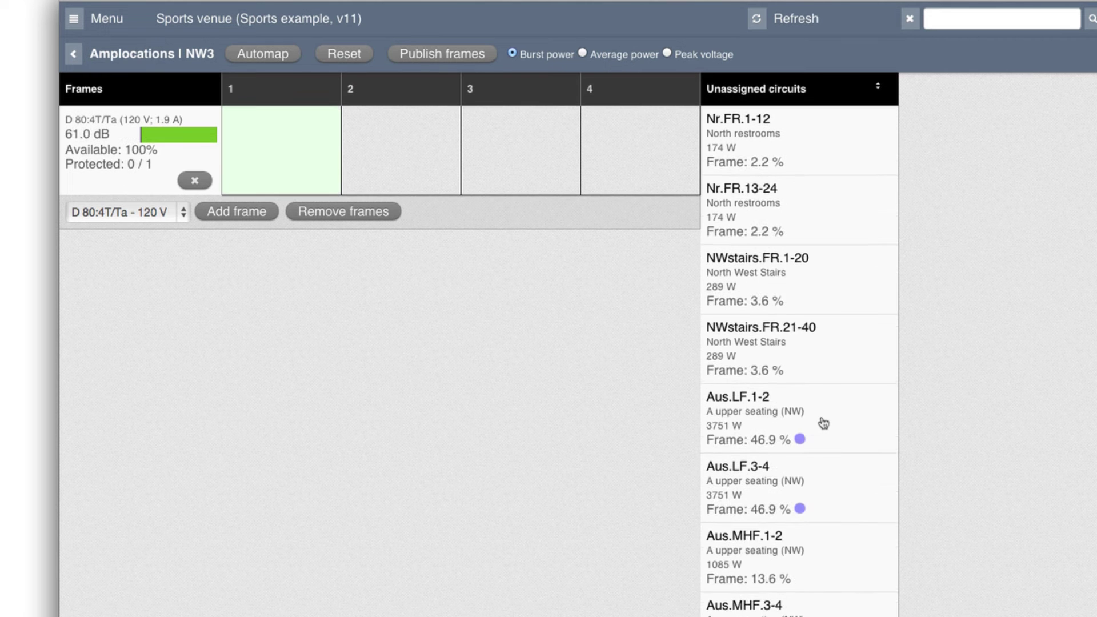
- Assign Aus.LF.1-2, Nr.FR.1-12, Nr.FR.13-24 and NWstairs.FR.1-20 to channels 1–4
click(822, 425)
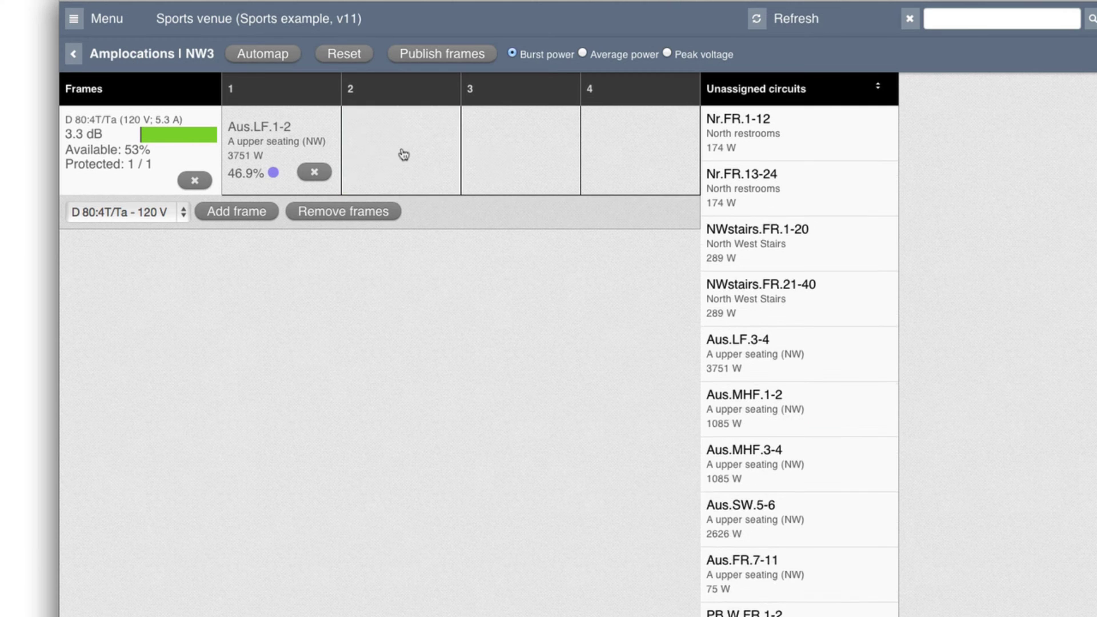
click(404, 154)
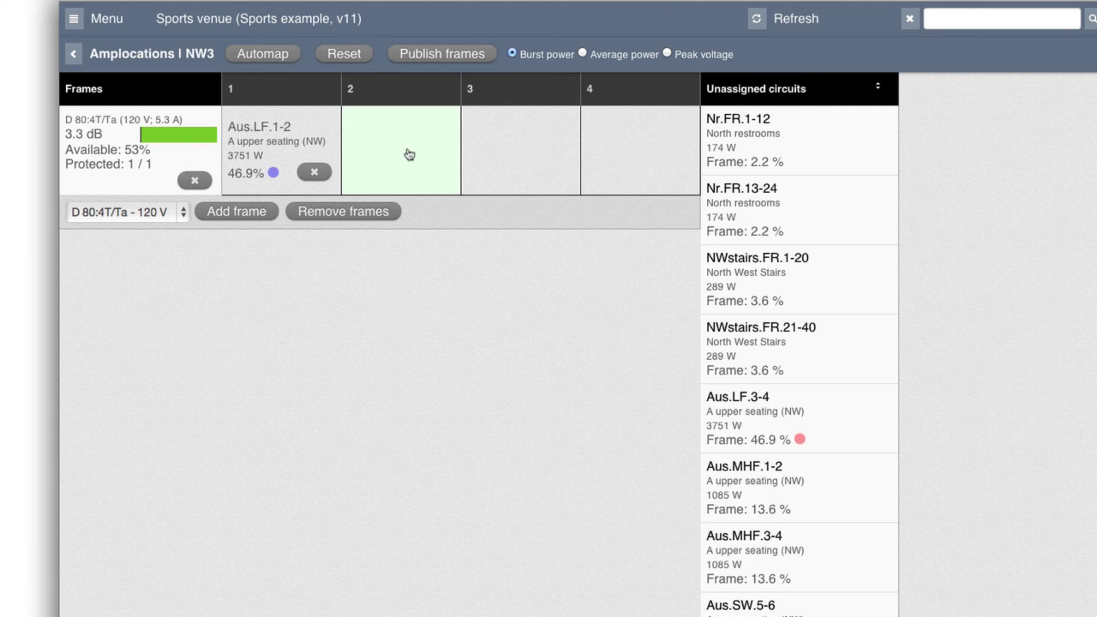
click(788, 147)
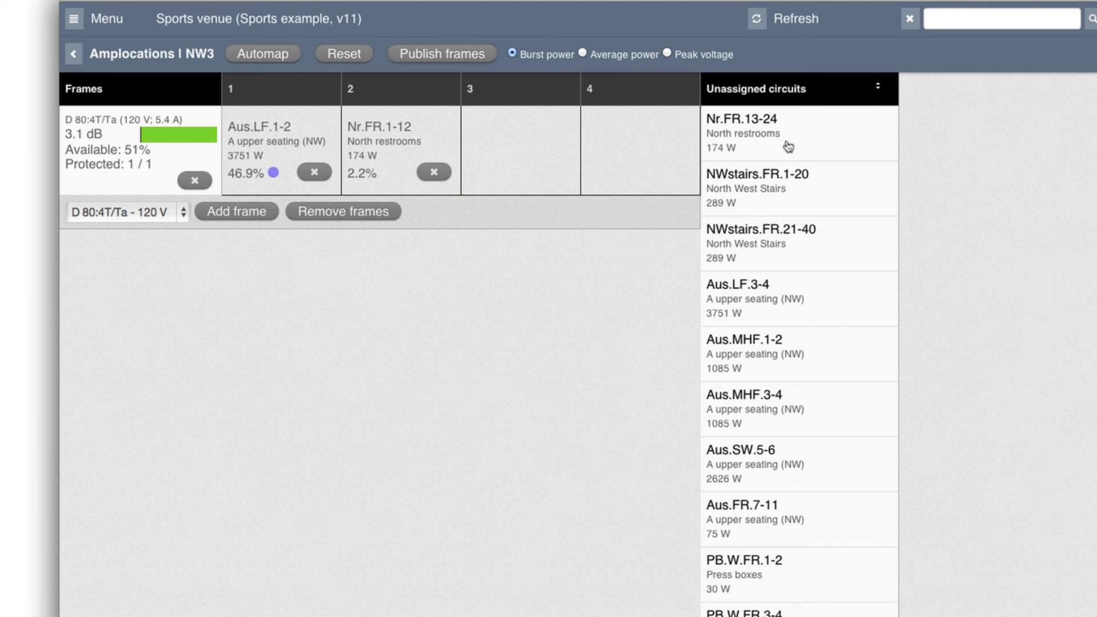
click(522, 162)
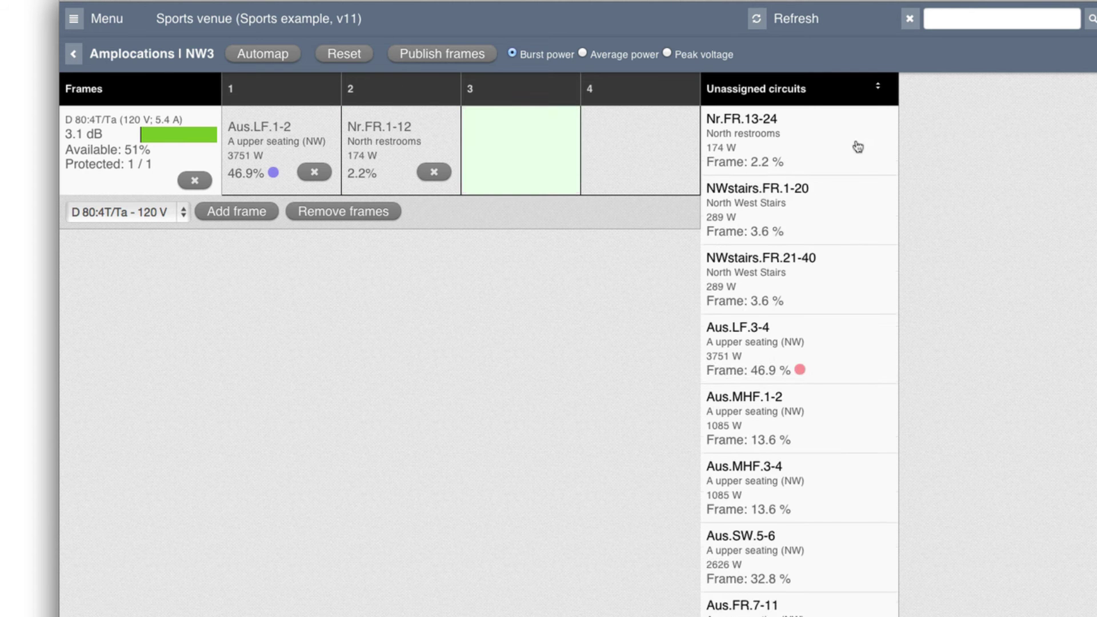
click(860, 148)
click(653, 156)
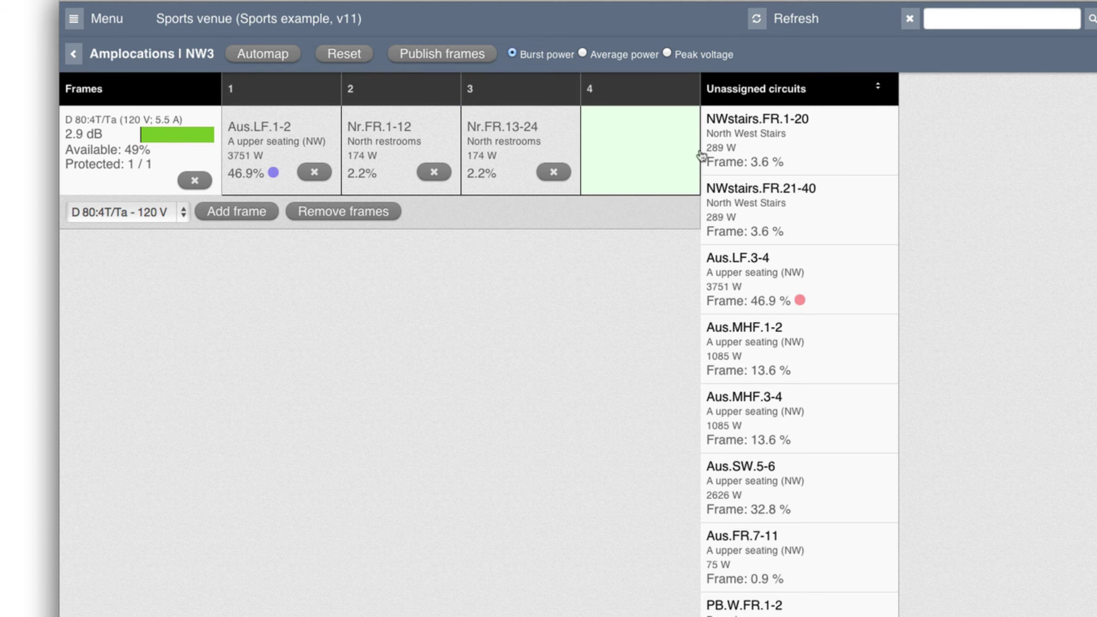
click(847, 148)
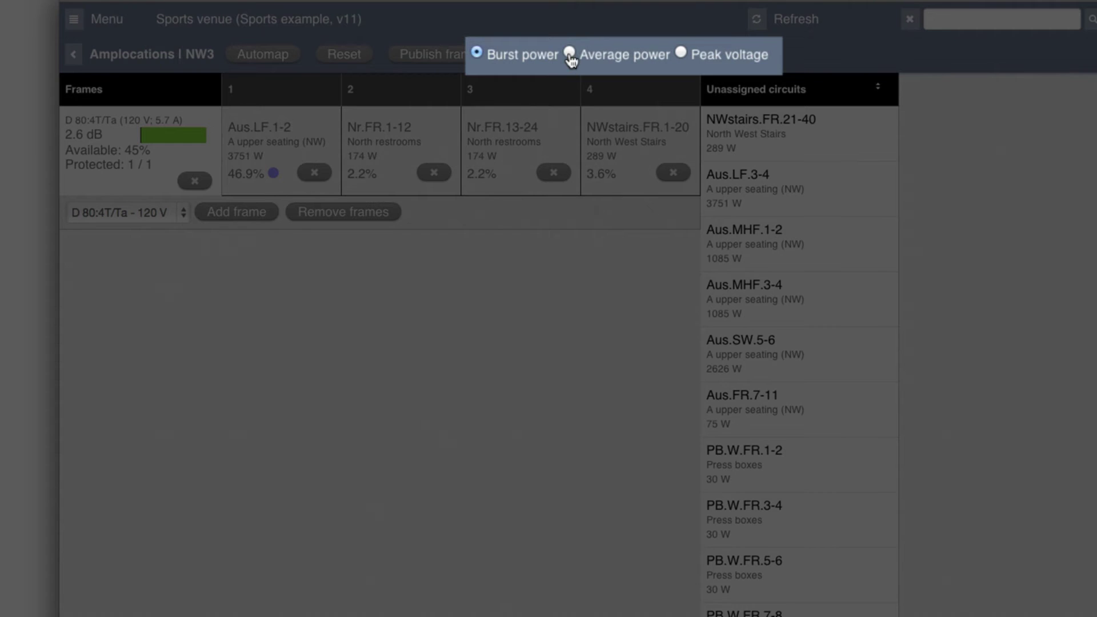
- Switch NW3's load display to average power, then to peak voltage
click(570, 55)
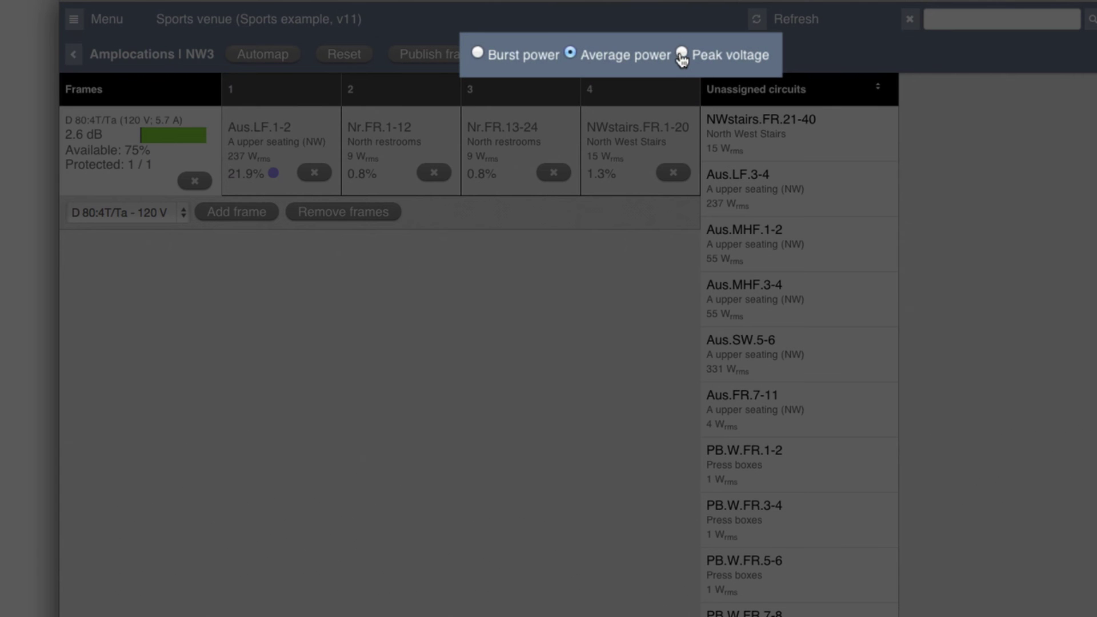
click(681, 55)
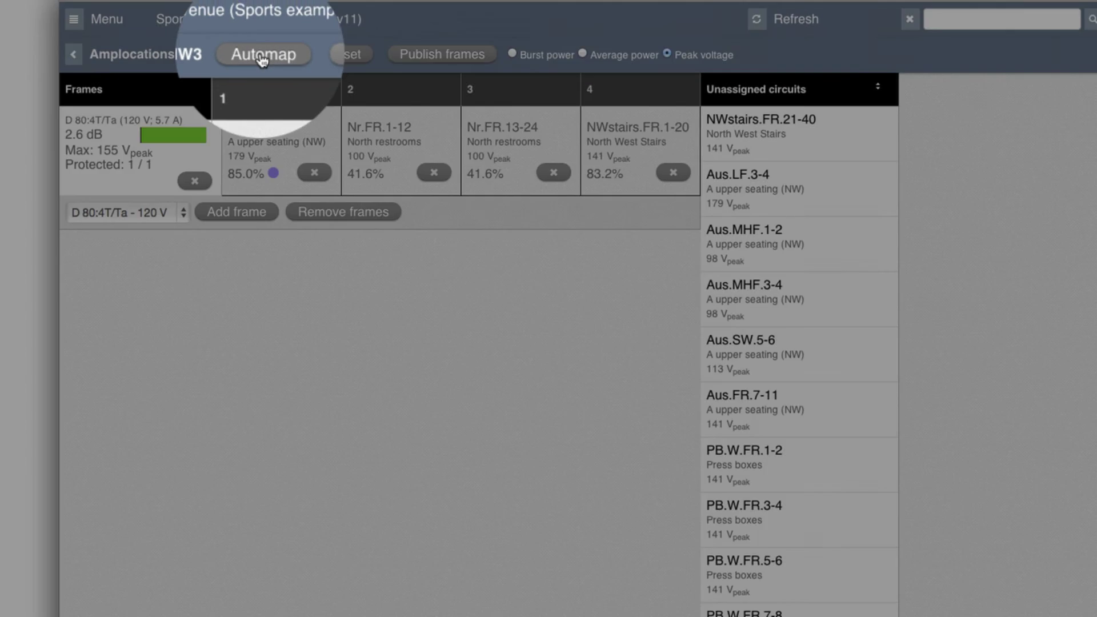
- Automap all NW3 circuits onto D 80:4T/Ta frames and review the resulting frames grid
click(262, 58)
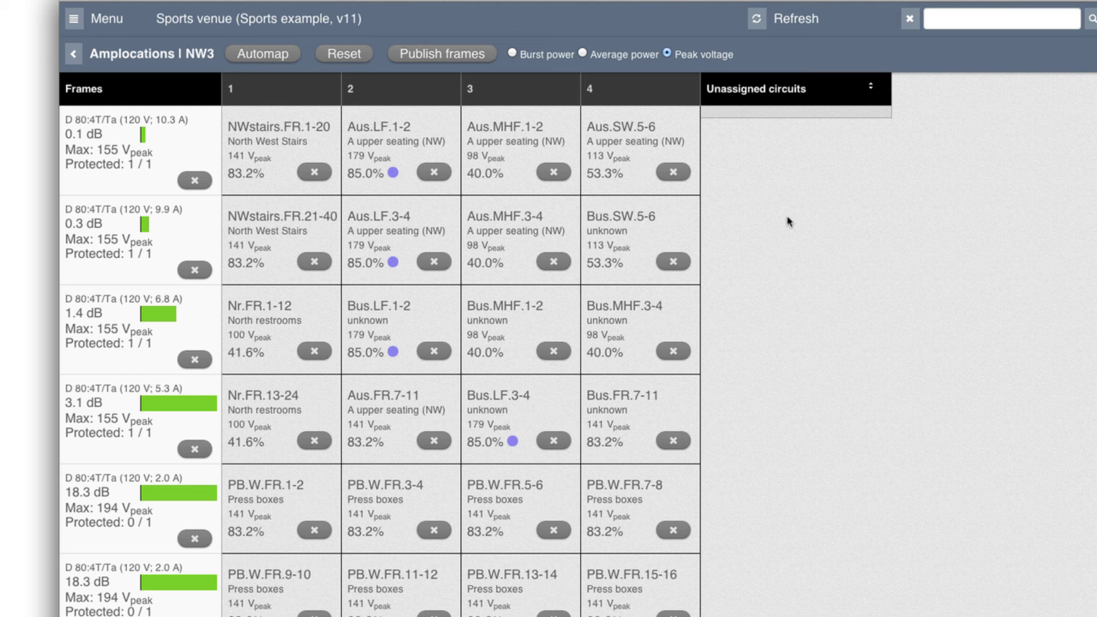
scroll(468, 278, down, 3)
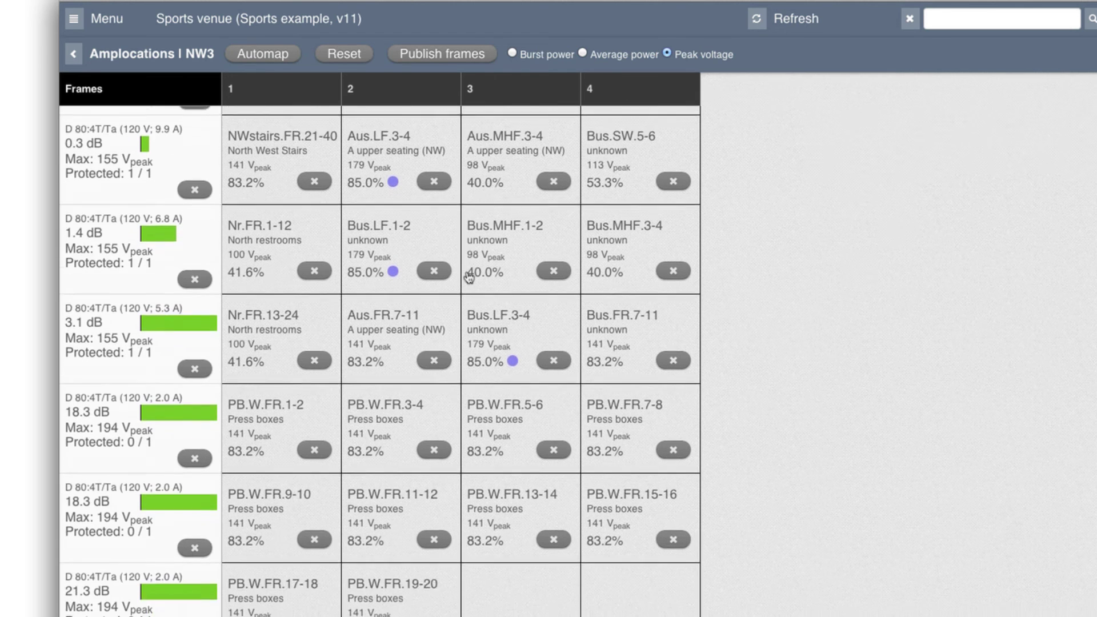
scroll(468, 278, down, 2)
scroll(472, 277, up, 4)
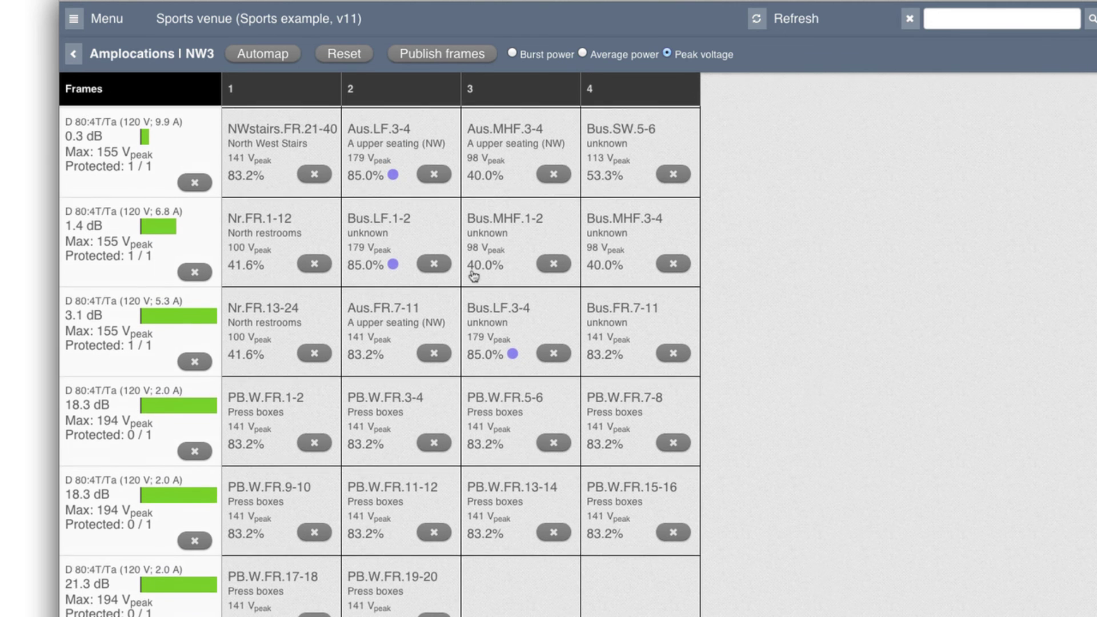
scroll(473, 275, up, 2)
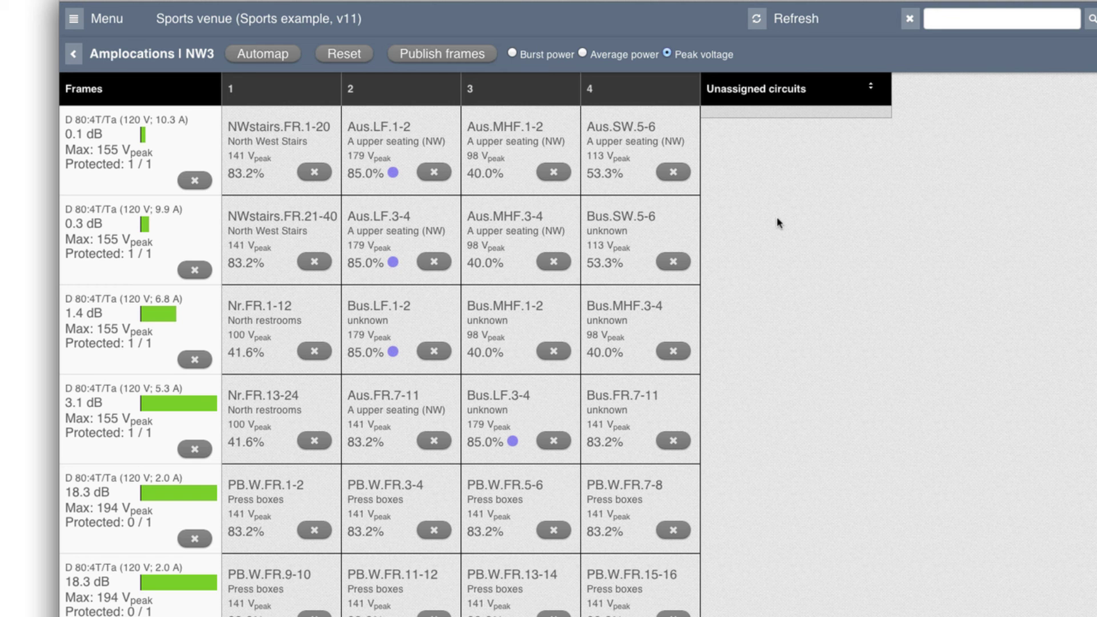
- Show NW3 loads as burst power and check each of the seven frames' current draw
click(512, 54)
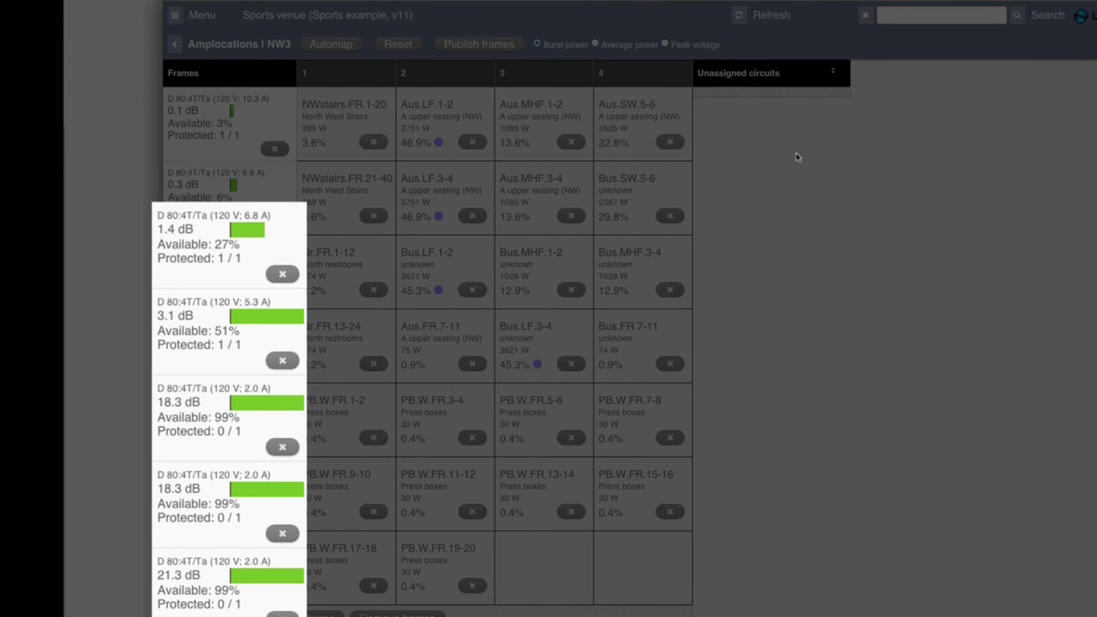
scroll(281, 587, down, 1)
scroll(281, 587, down, 1)
scroll(280, 579, up, 2)
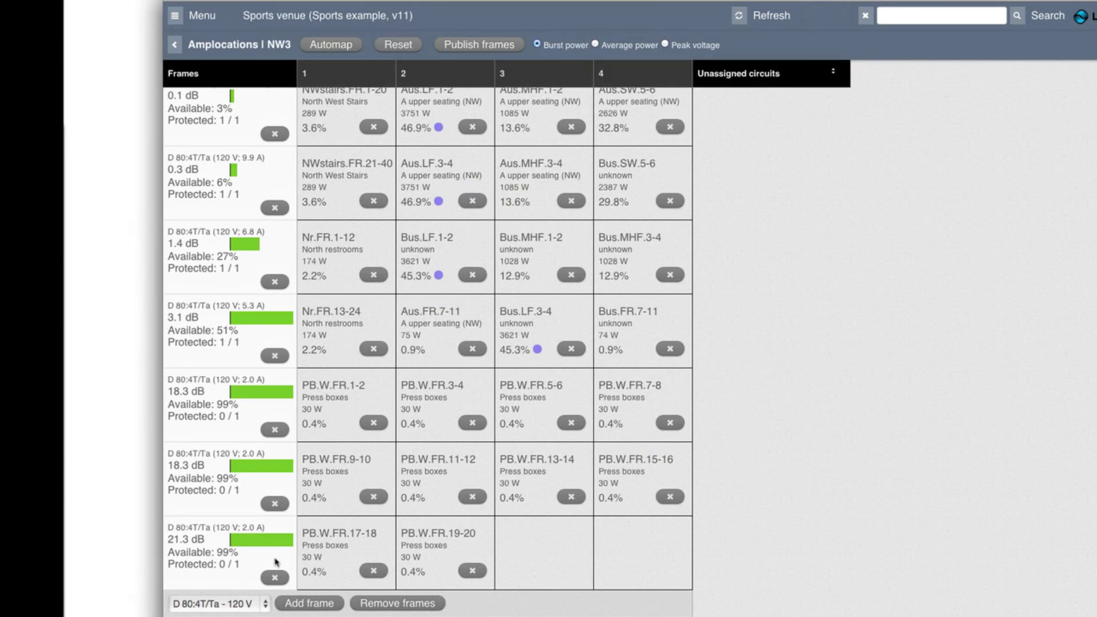
scroll(277, 562, up, 1)
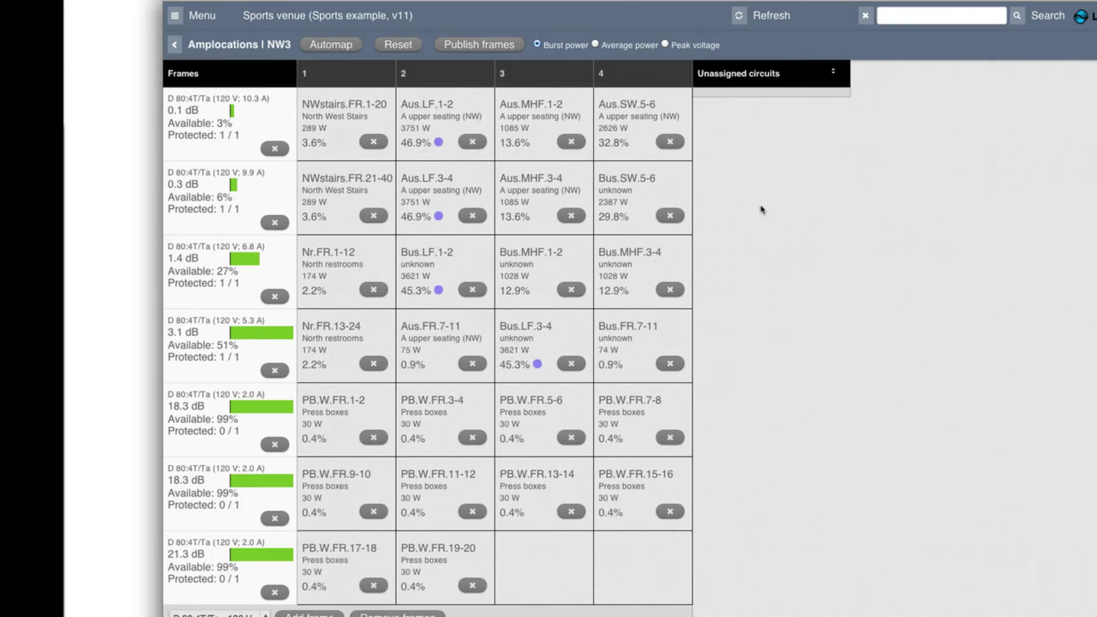
scroll(762, 209, down, 3)
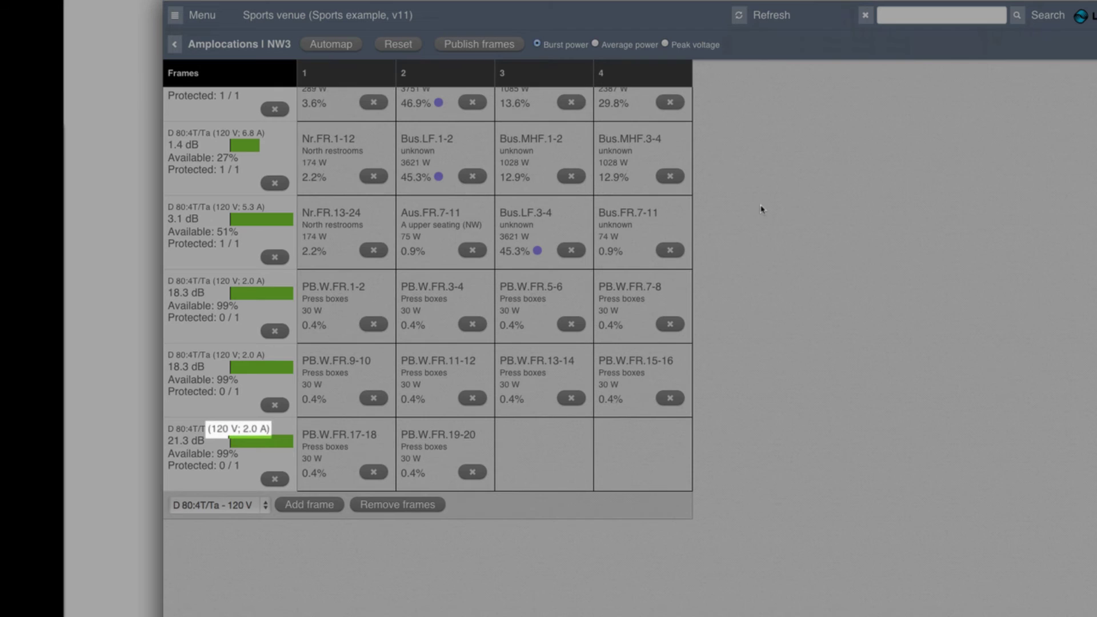
scroll(762, 210, up, 3)
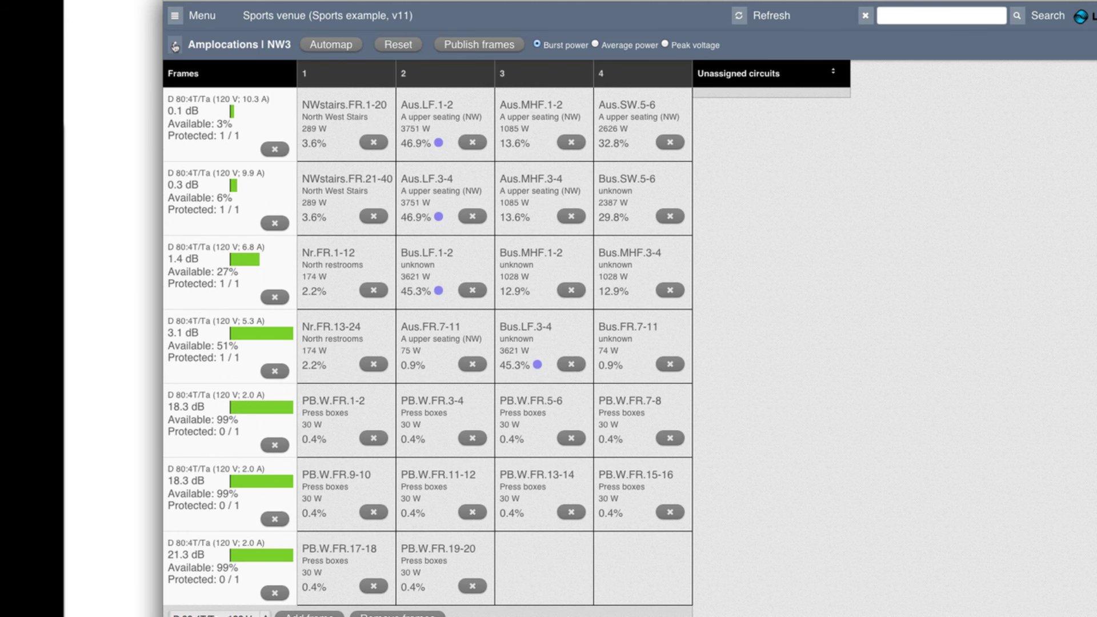
- Return to the Amplocations table, where NW3 shows 8931 BTU, 38.4 A and 7 frames
click(175, 47)
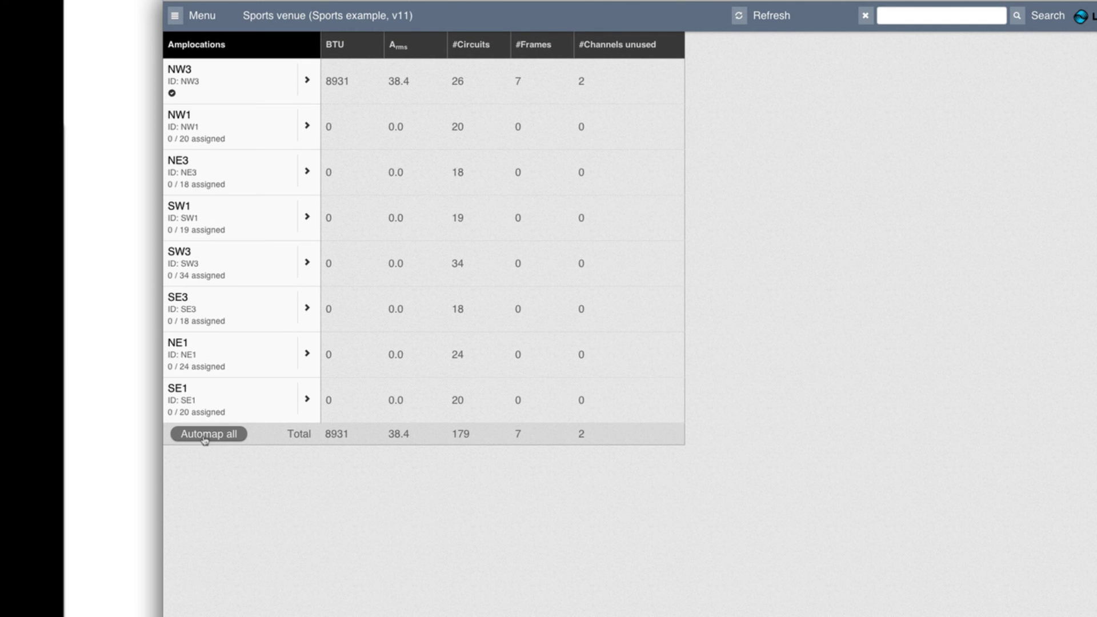
- Automap all eight amp locations, totalling 67216 BTU, 308.8 A and 47 frames
click(205, 435)
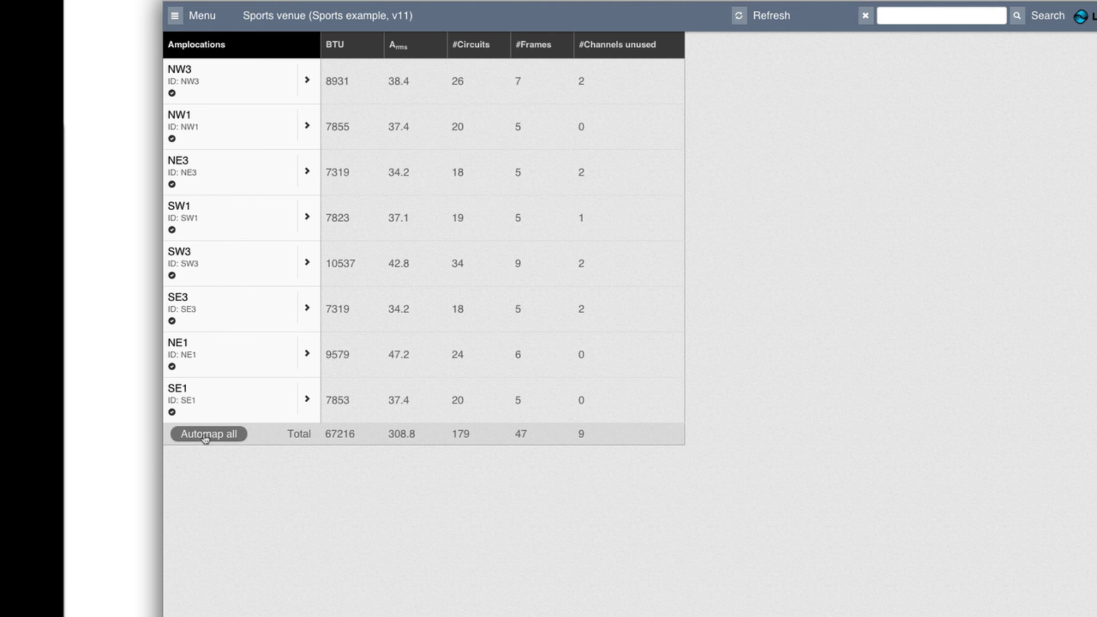